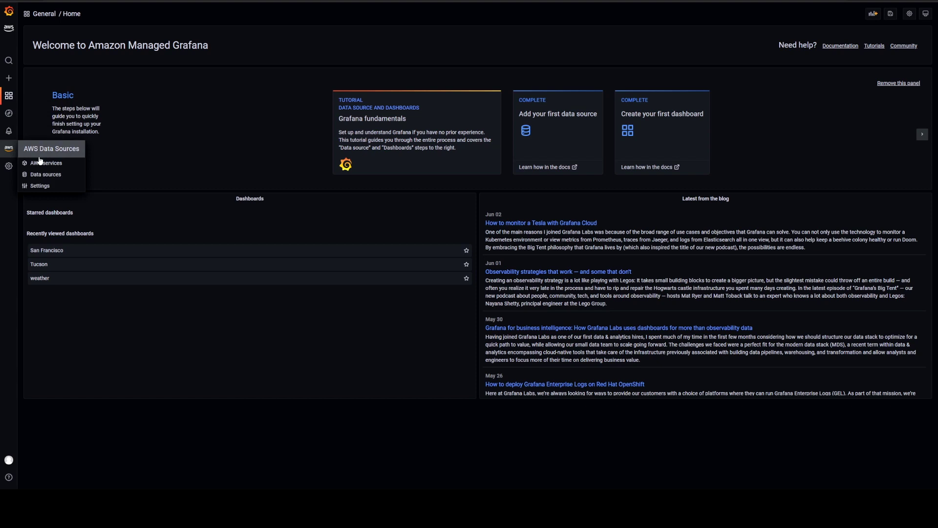
List the provisioned AWS data sources filtered to Timestream, showing Amazon Timestream us-west-2
left_click(45, 173)
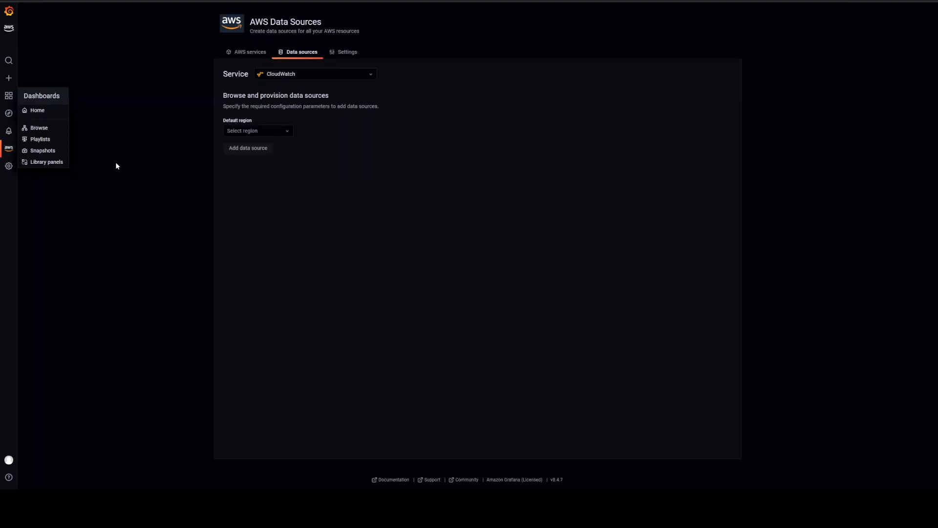
left_click(278, 74)
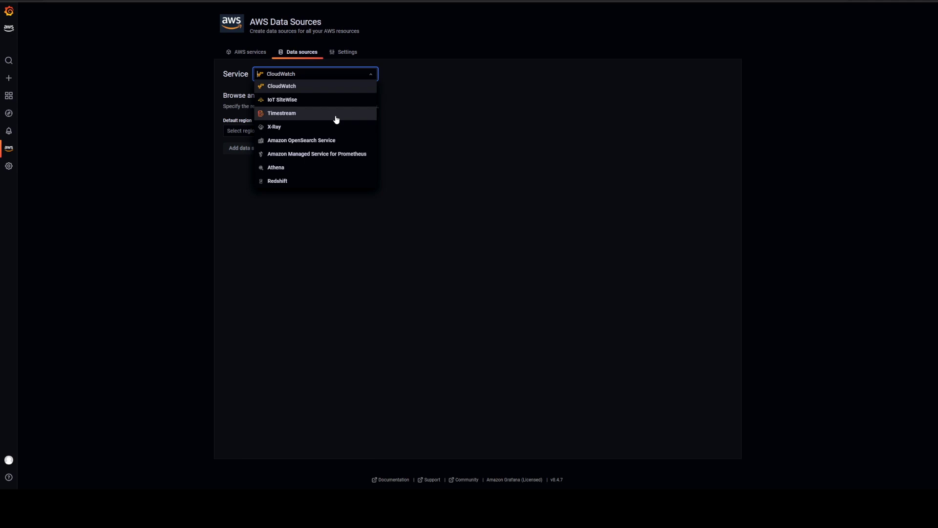
left_click(336, 115)
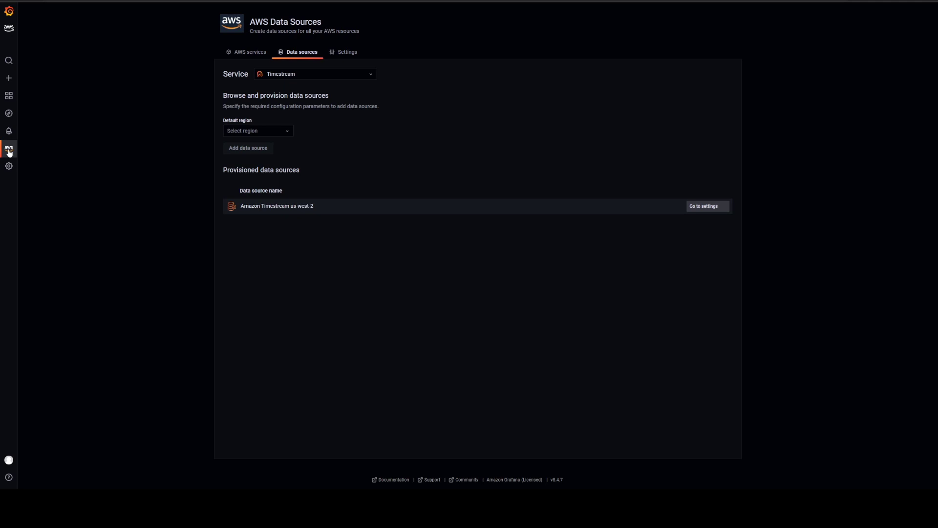
mouse_move(9, 78)
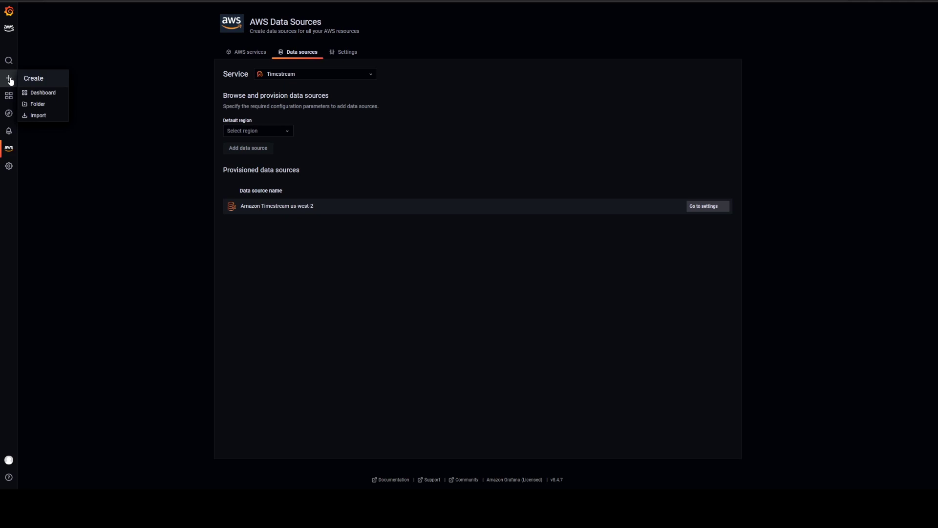
Create a new empty dashboard from the Create (+) menu
left_click(41, 81)
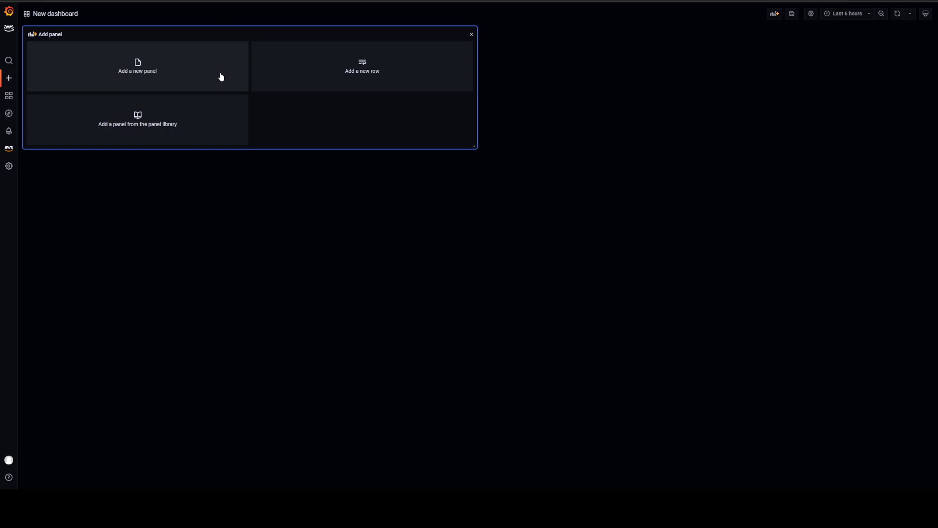
Add a new panel that queries Amazon Timestream us-west-2 for wind speed
left_click(221, 77)
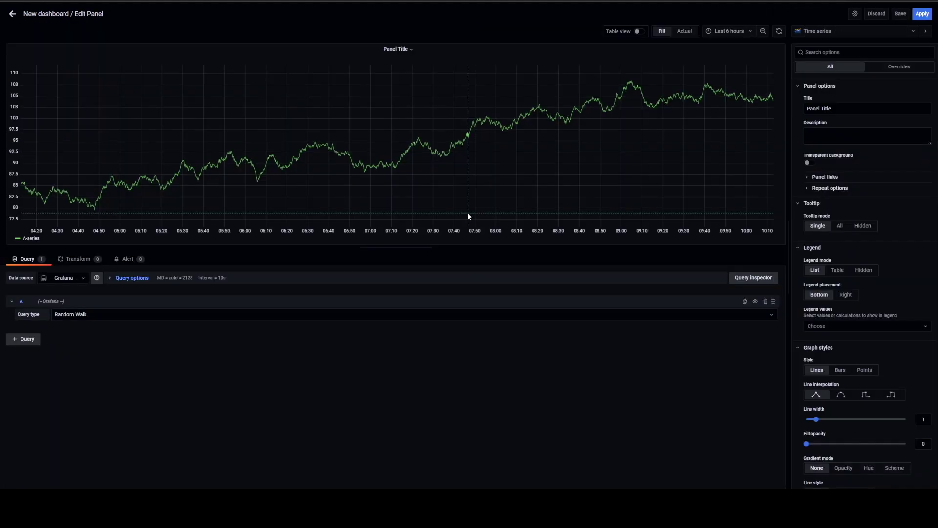
left_click(83, 278)
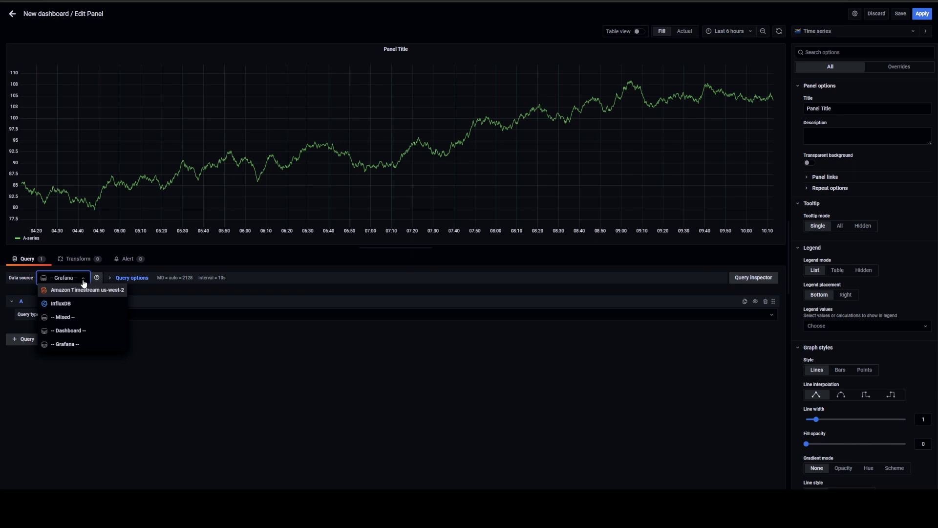
left_click(83, 290)
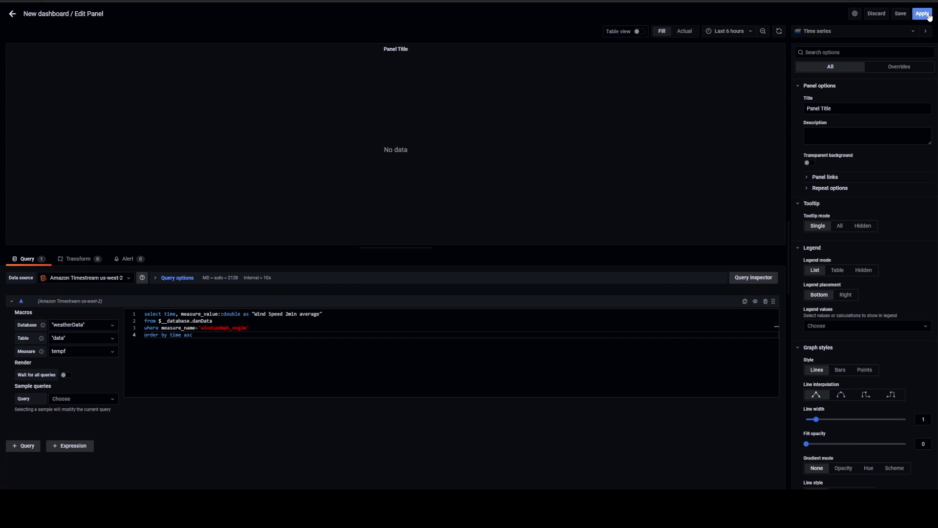
Apply the panel so the dashboard graphs Wind Speed 2min average over the last 6 hours
left_click(923, 13)
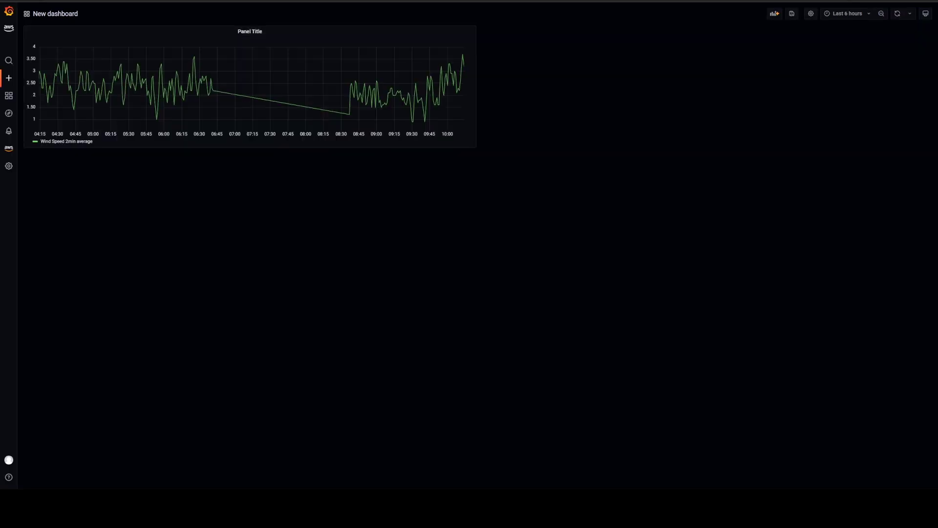